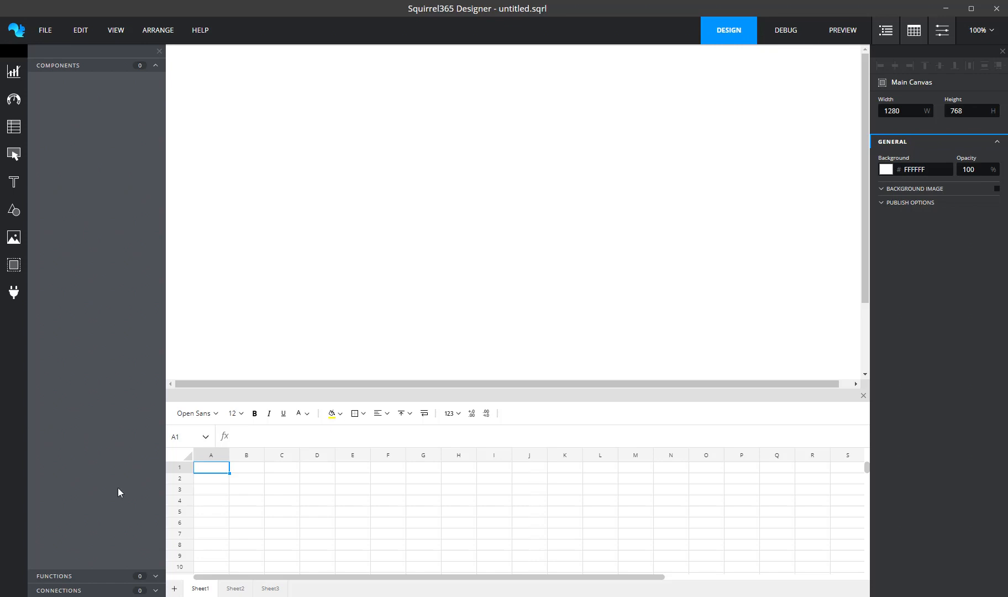
- Add an External Parameters function to the untitled dashboard
click(78, 578)
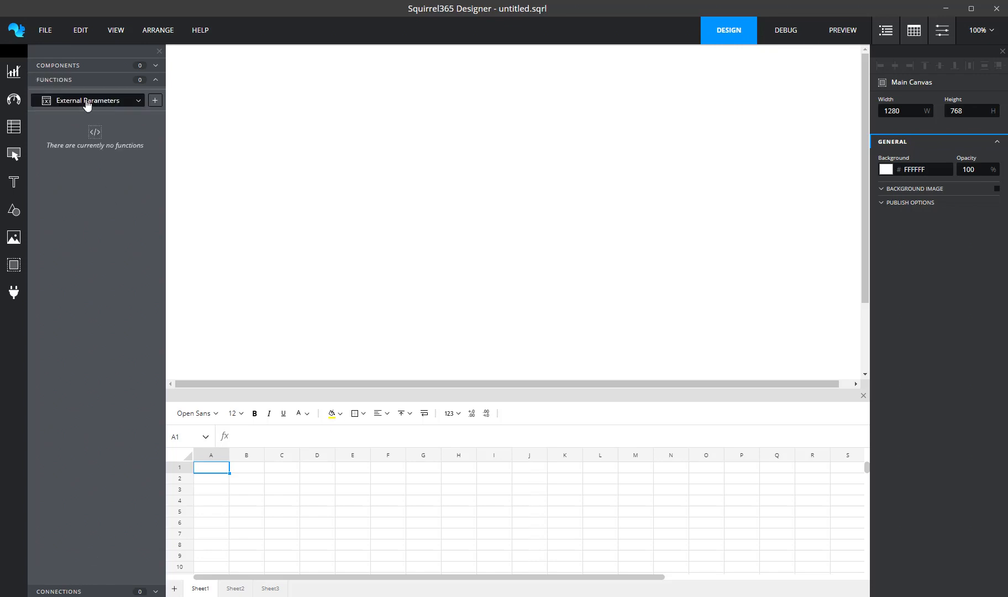
click(139, 101)
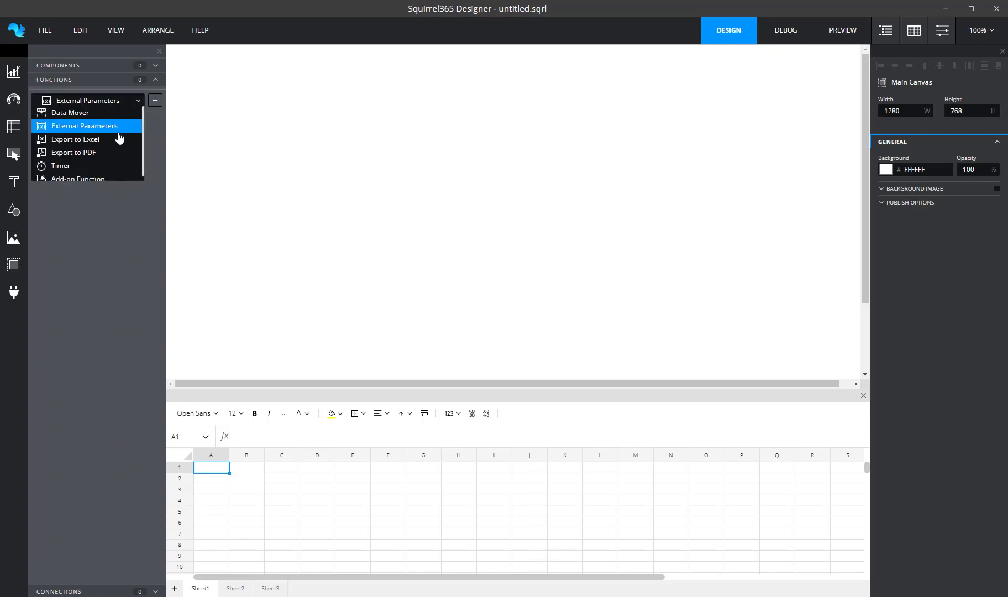
click(116, 126)
click(155, 100)
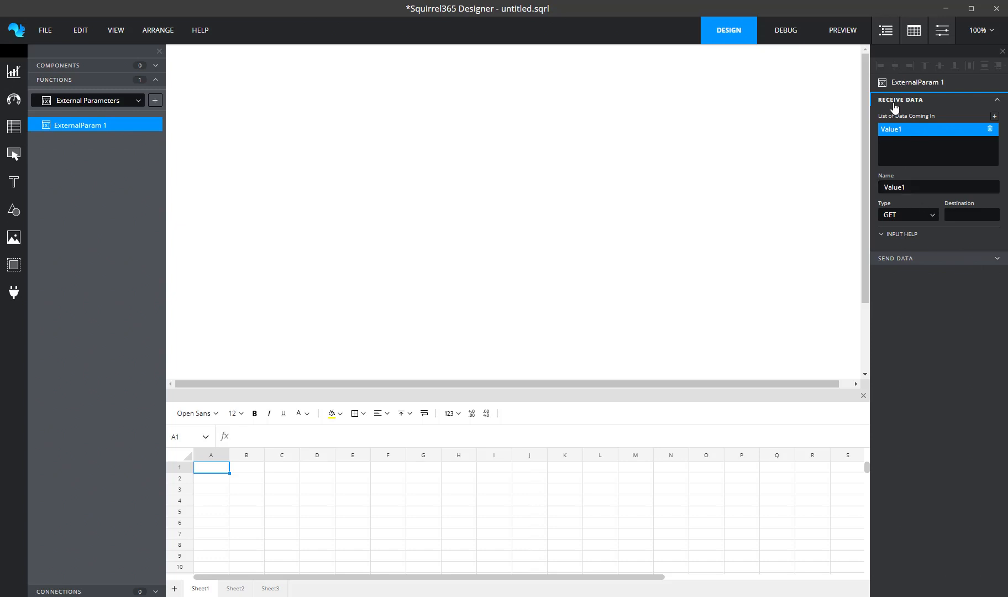
- Enable sending data for the external parameter and add two more entries to both the incoming and outgoing data lists
click(891, 259)
click(881, 275)
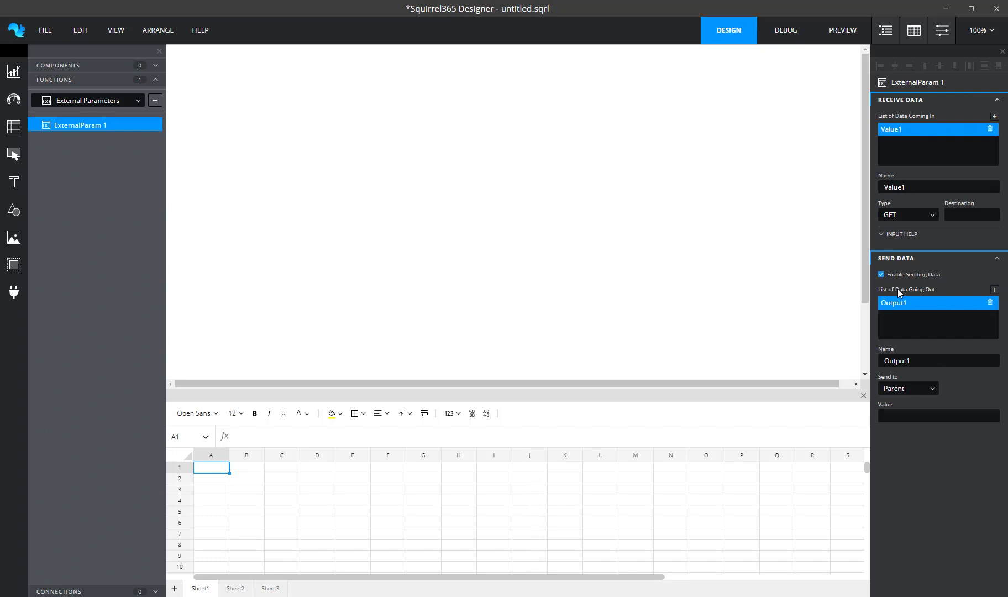
click(995, 117)
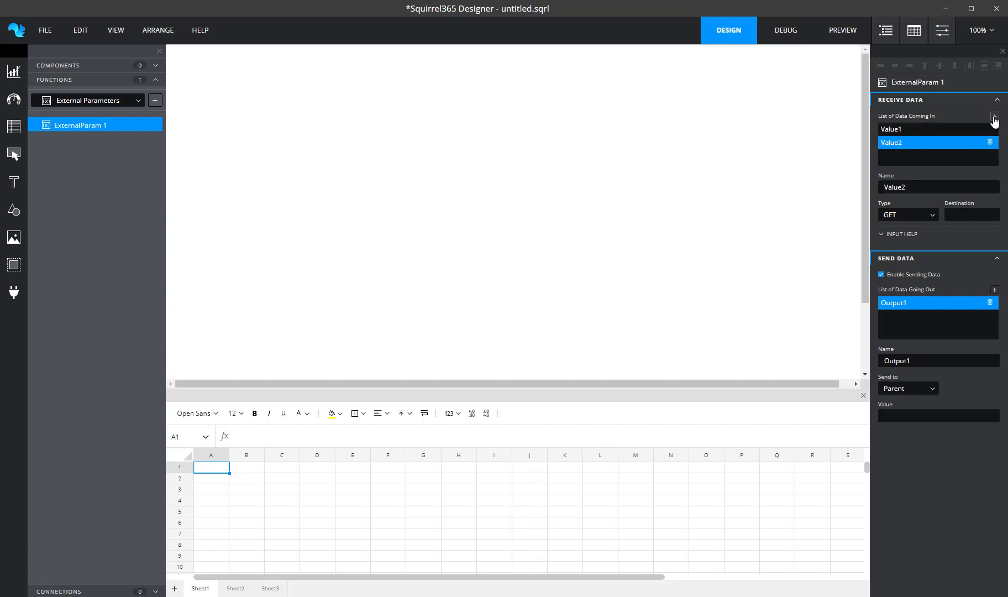
click(994, 117)
click(995, 290)
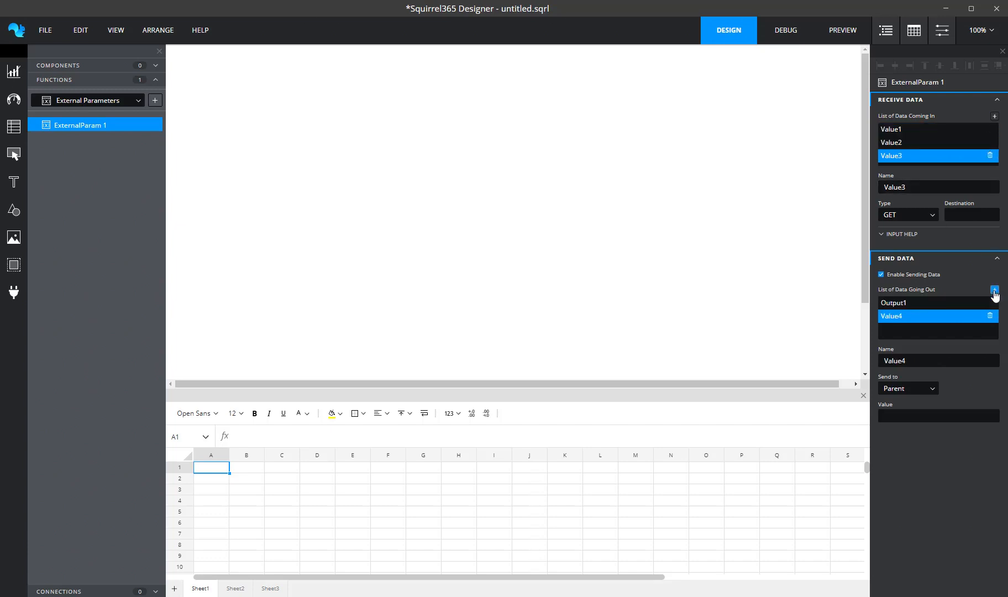
click(995, 290)
- Configure the third incoming entry with the name param, type JS Message and destination Sheet1!A1
double_click(895, 187)
text(param)
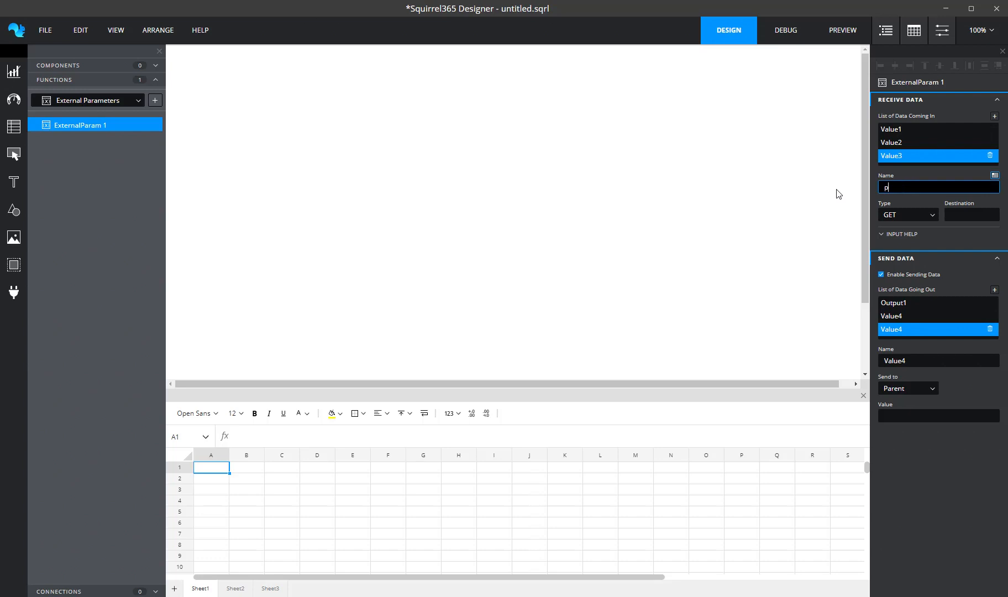
click(944, 227)
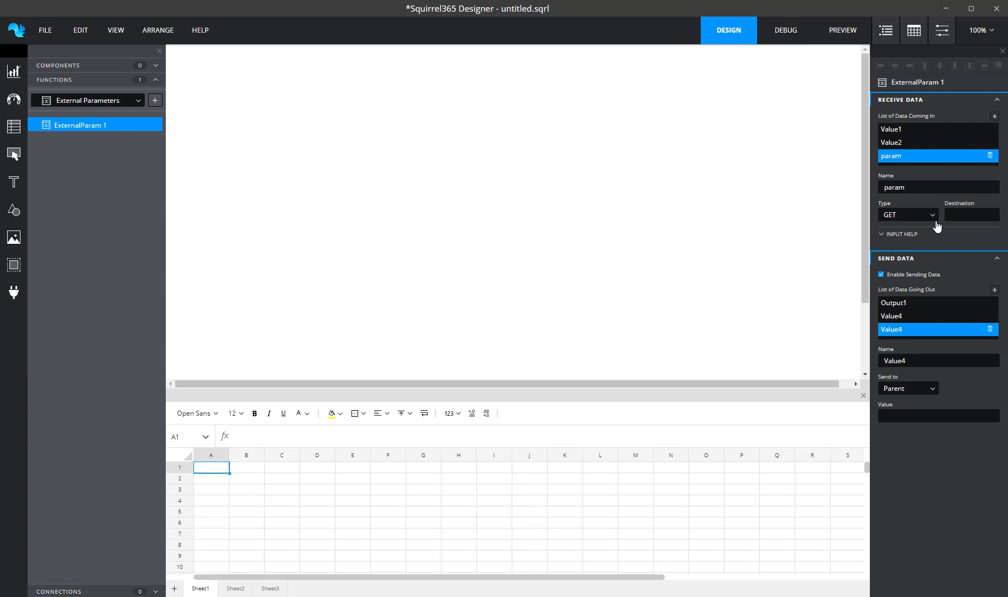
click(933, 217)
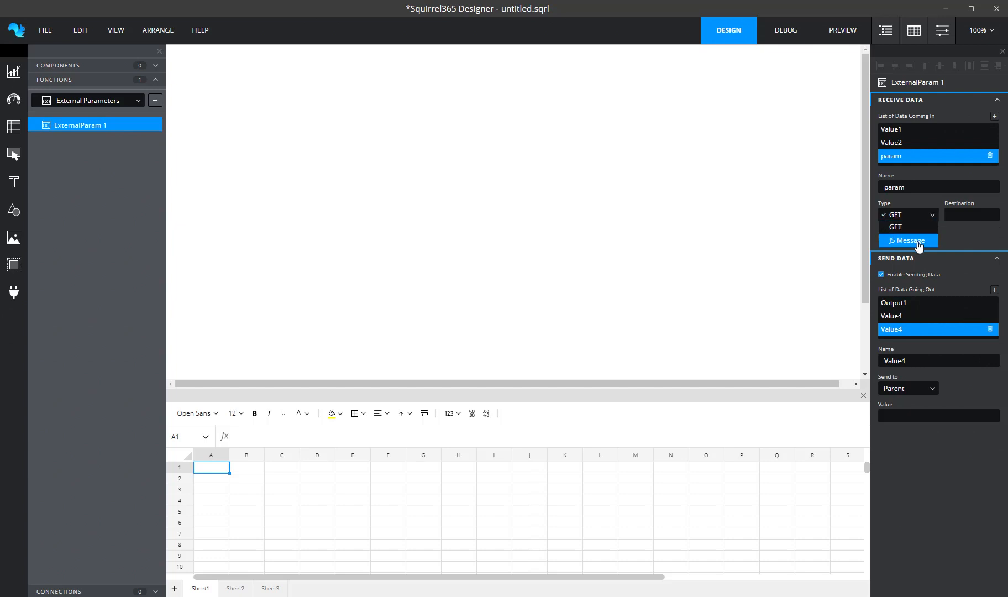
click(920, 234)
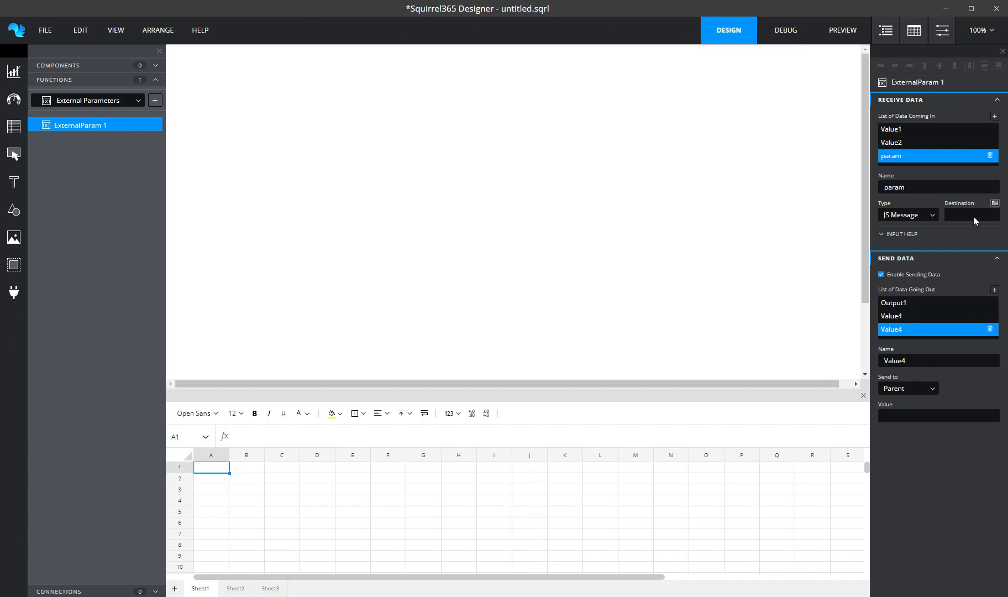
click(995, 205)
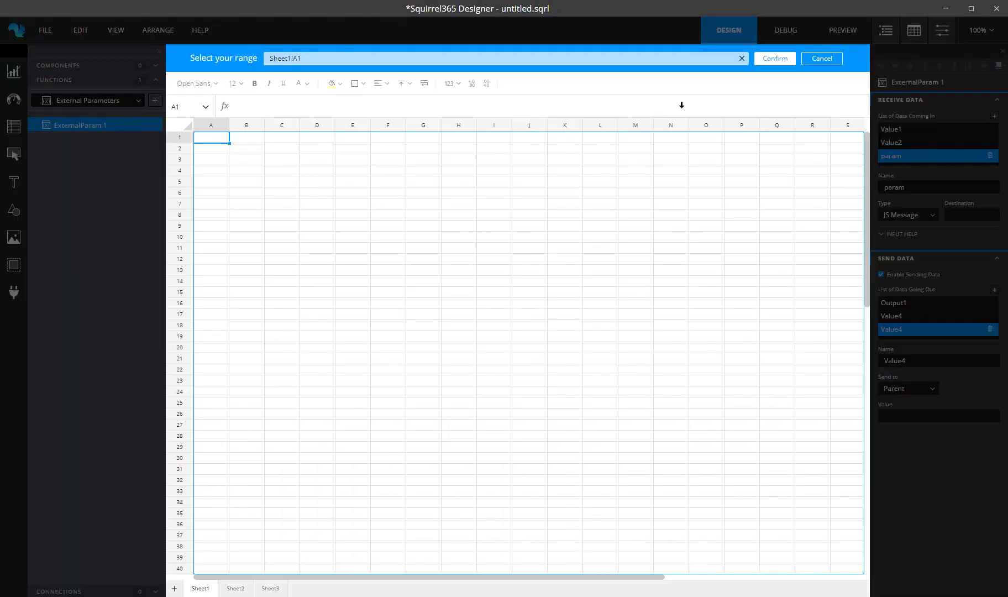
click(775, 60)
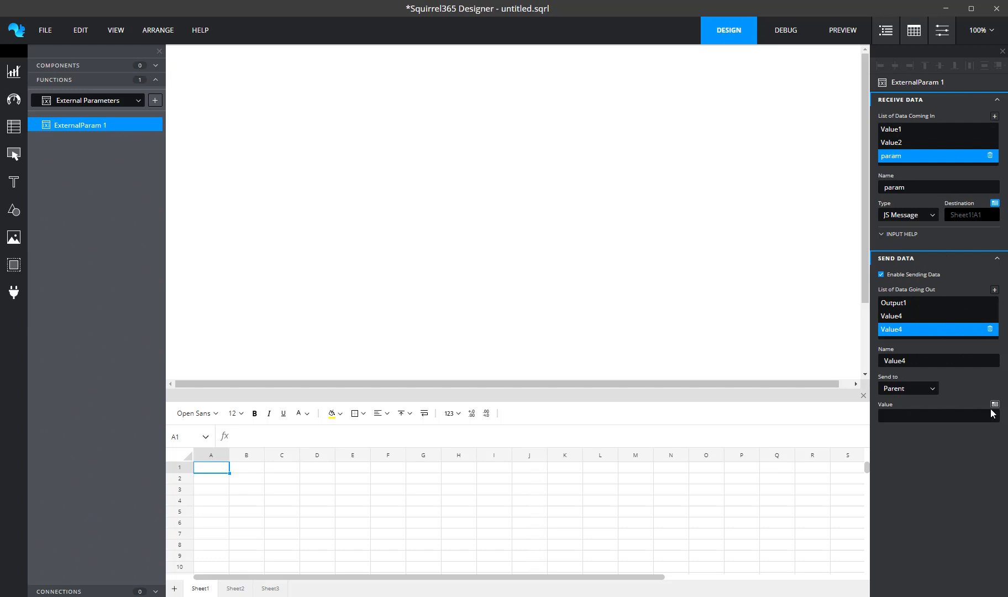
- Bind the value of the last outgoing entry to cell Sheet1!A4
click(994, 407)
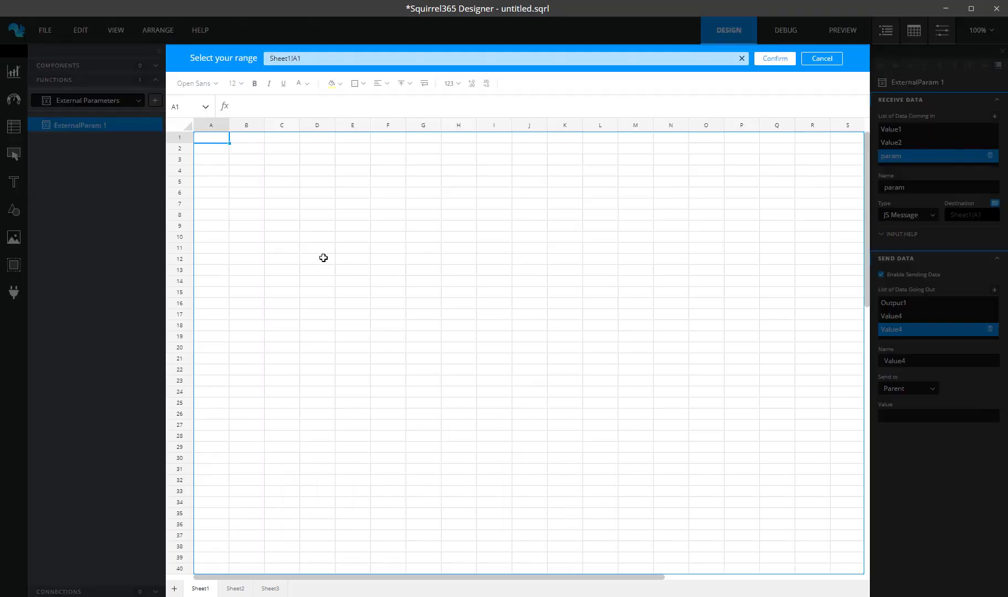
click(212, 171)
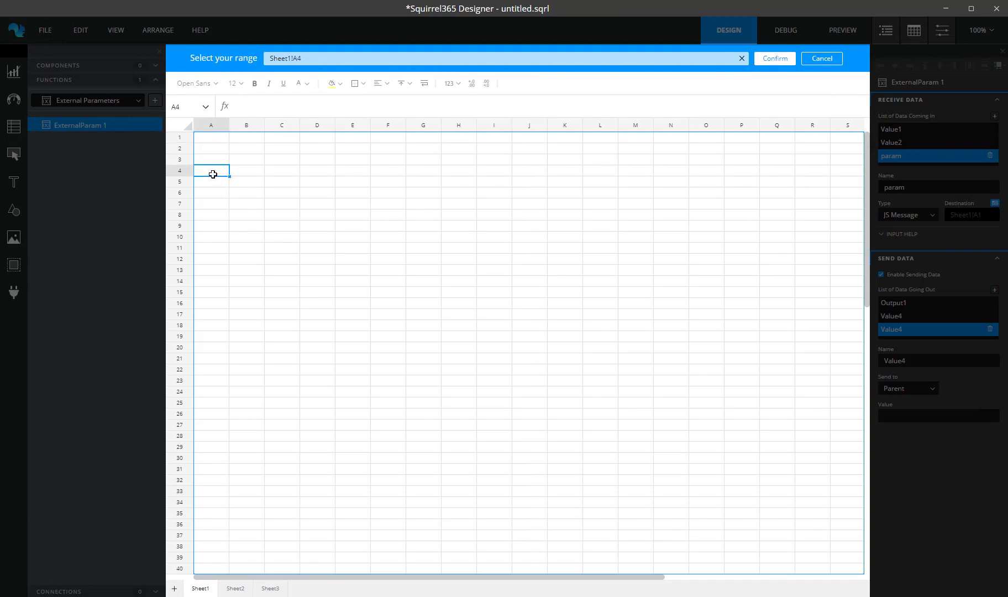
click(771, 59)
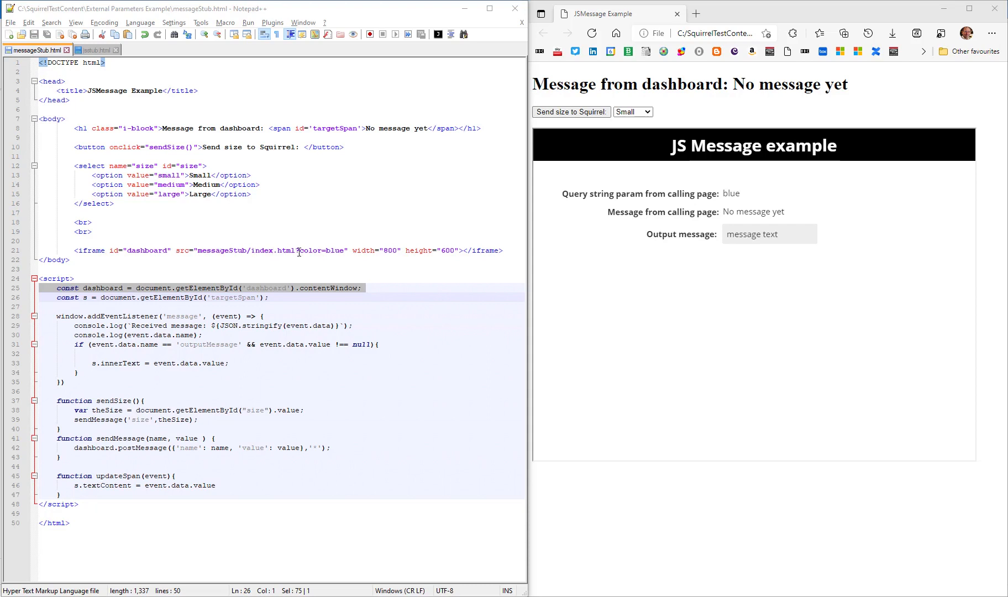
- In Notepad++, set the iframe's color query parameter to green in messageStub.html, save the file, and reload the JSMessage Example page in the browser
drag(300, 252, 344, 253)
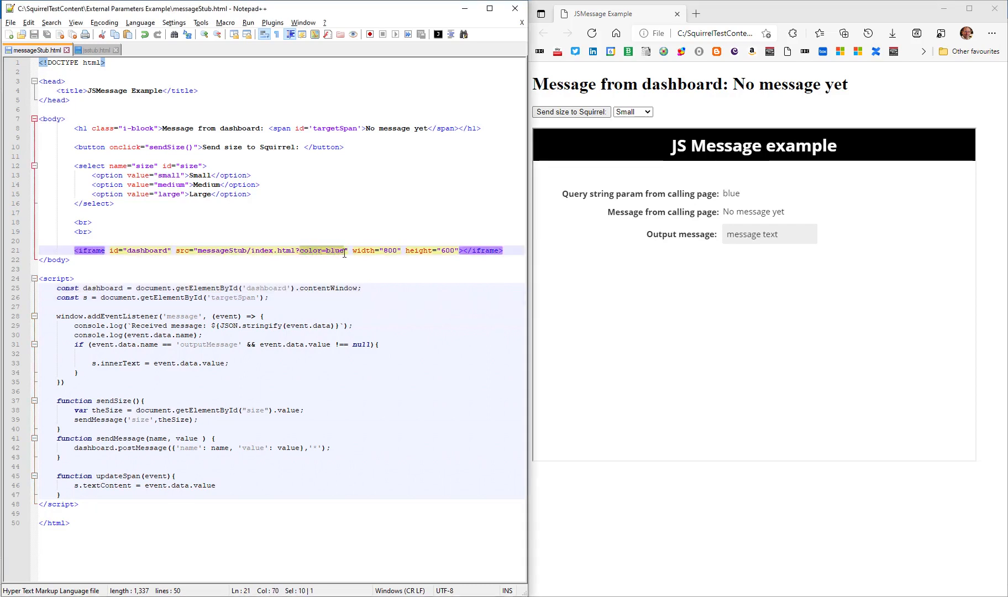
click(327, 222)
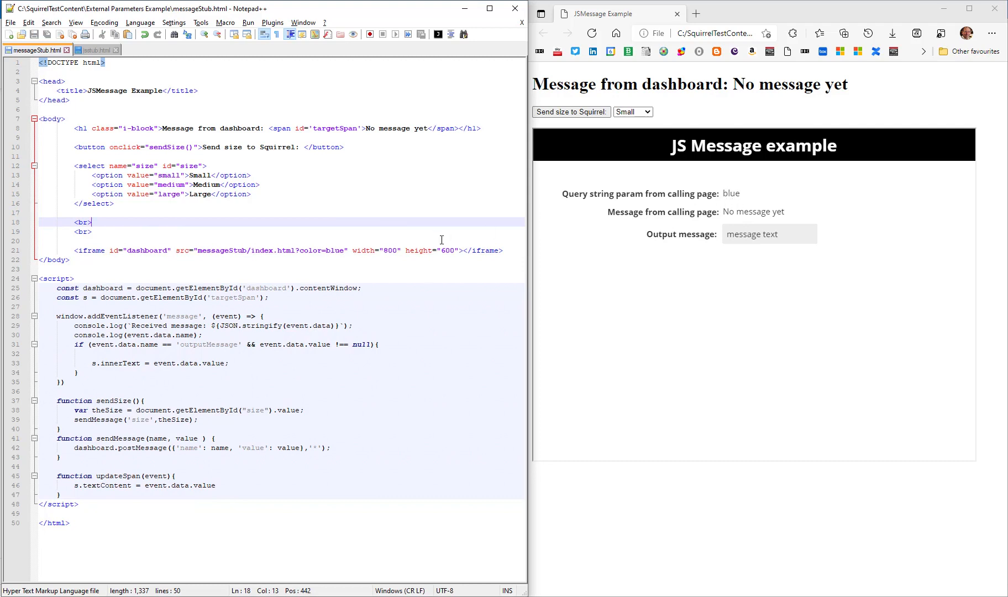
double_click(335, 252)
text(green)
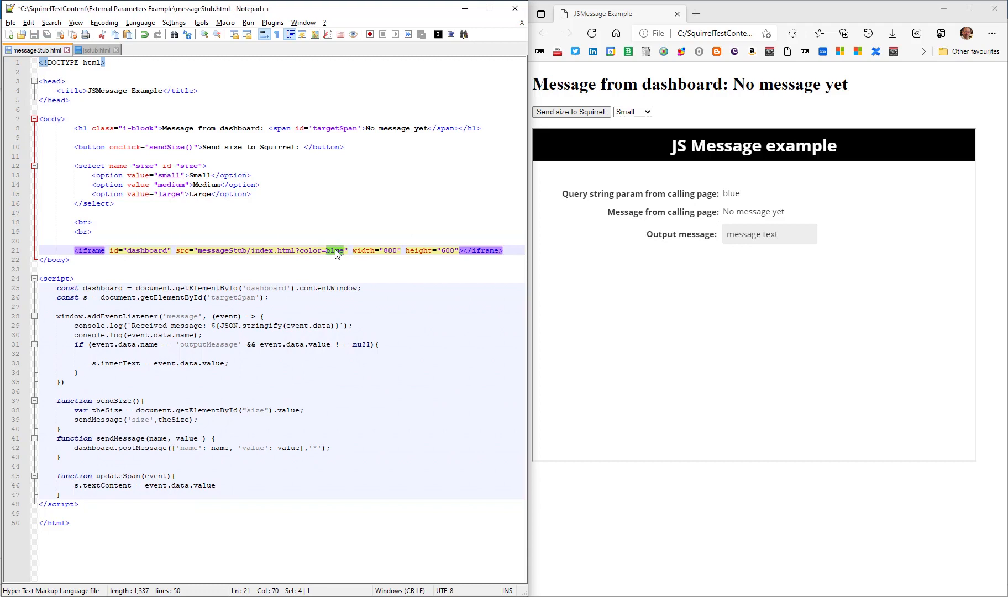
click(334, 214)
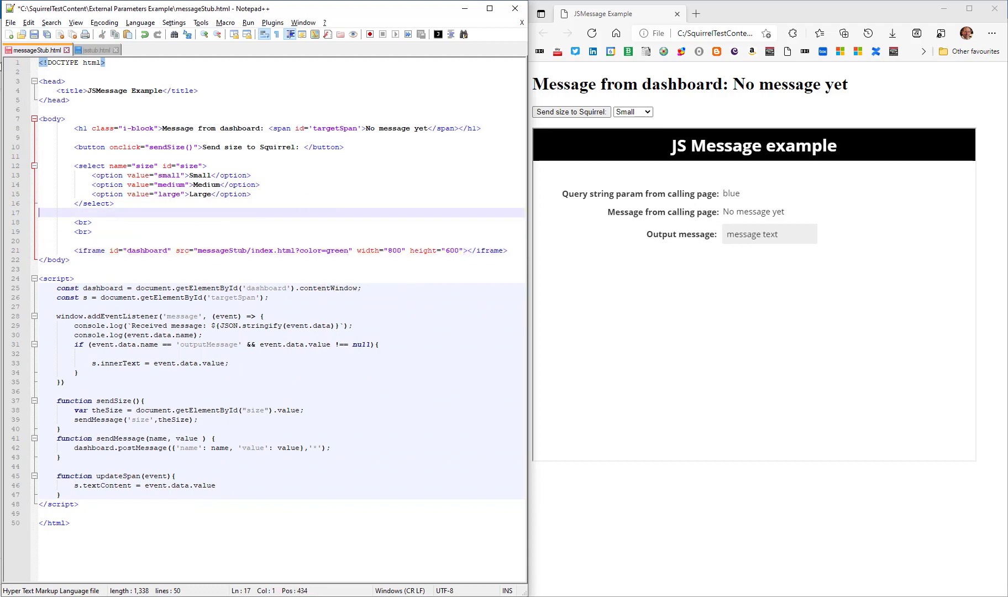
click(33, 35)
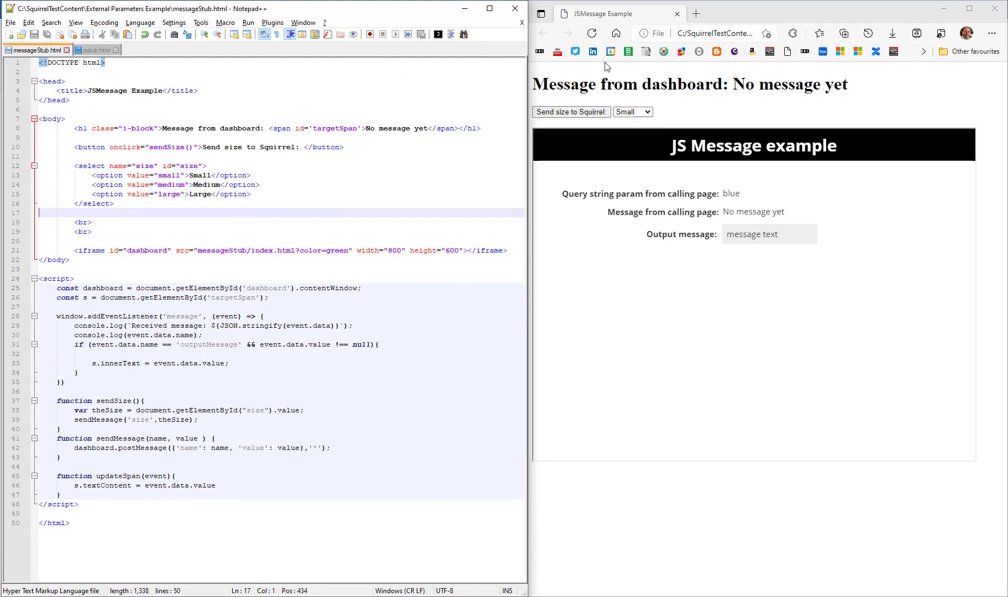
click(591, 34)
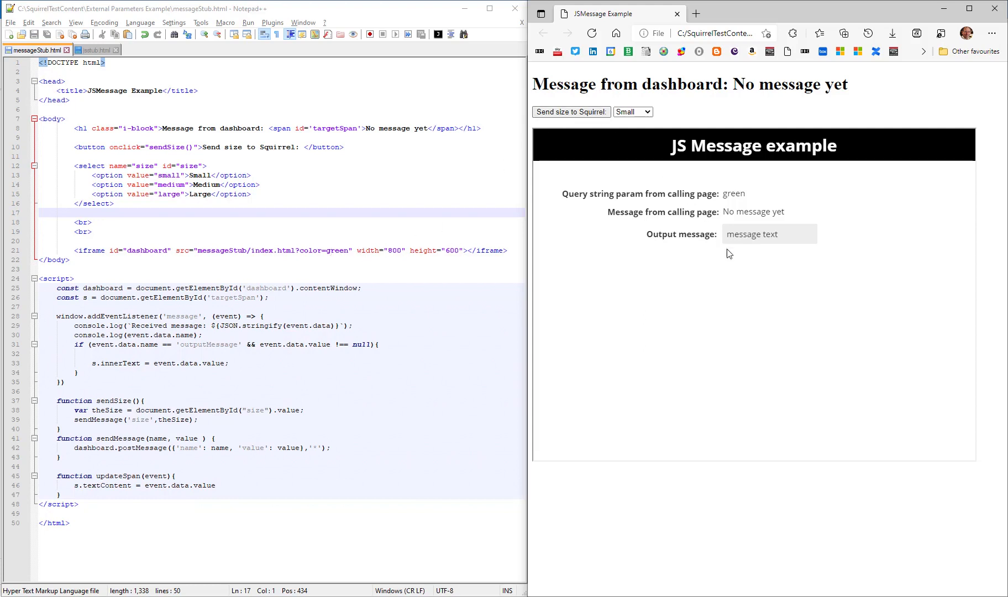
- Send the Small size and then the Large size from the calling page to the embedded dashboard
click(566, 113)
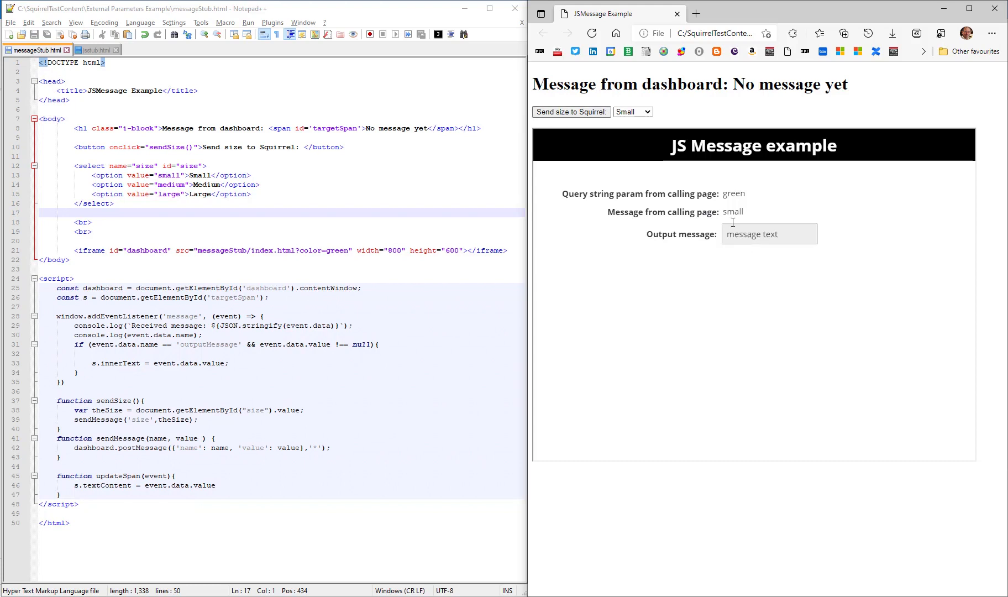
click(642, 119)
click(628, 140)
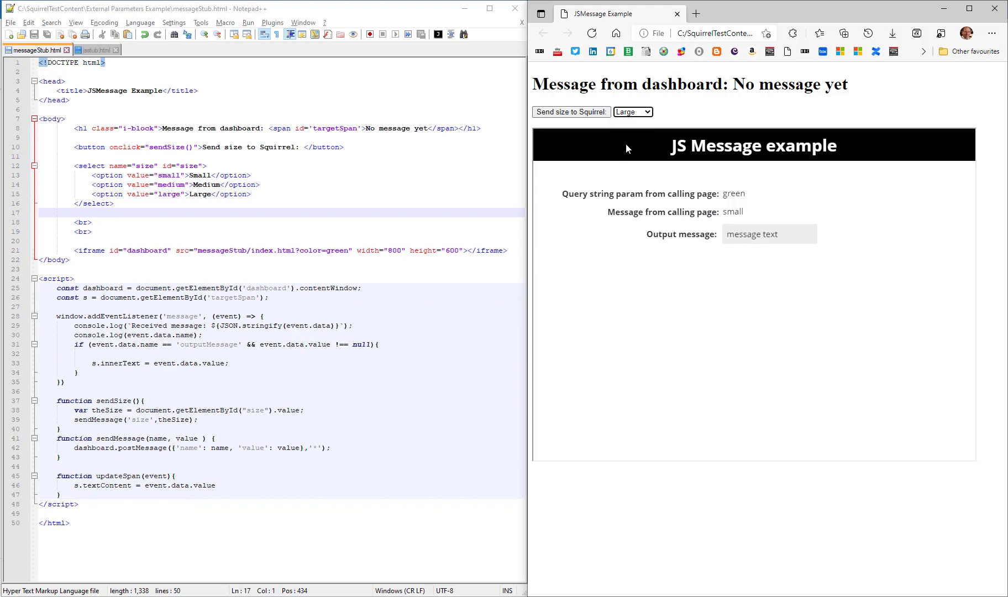
click(568, 114)
- Examine how the button's sendSize call passes the chosen size through sendMessage to the dashboard iframe in messageStub.html
drag(150, 147, 194, 148)
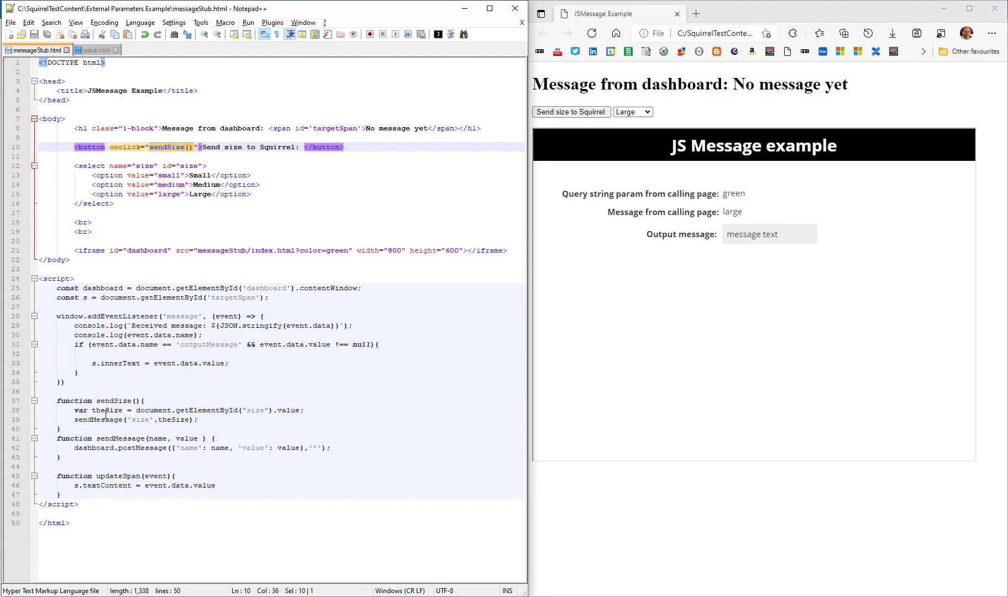
click(138, 167)
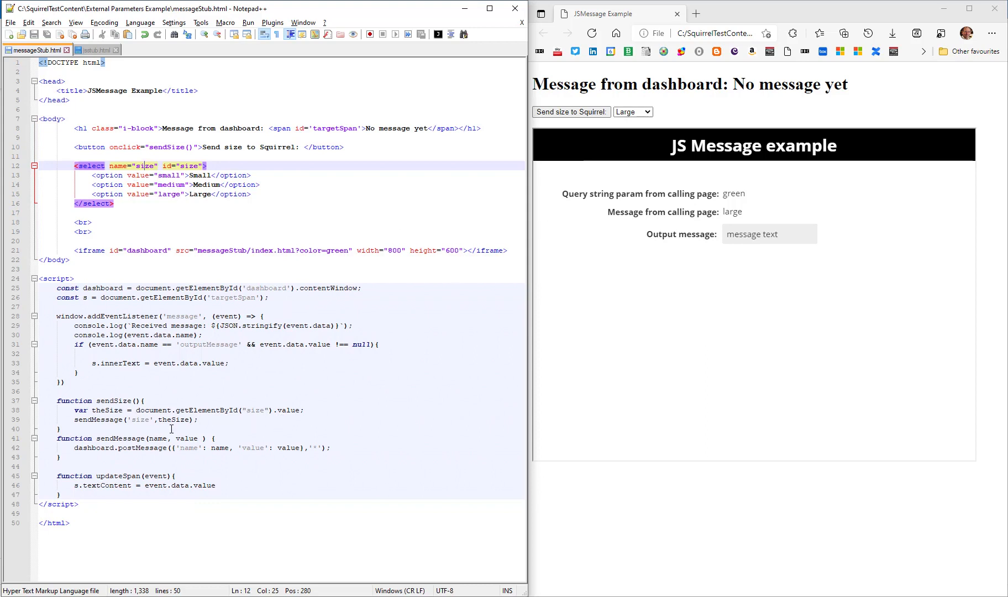
drag(75, 422, 125, 422)
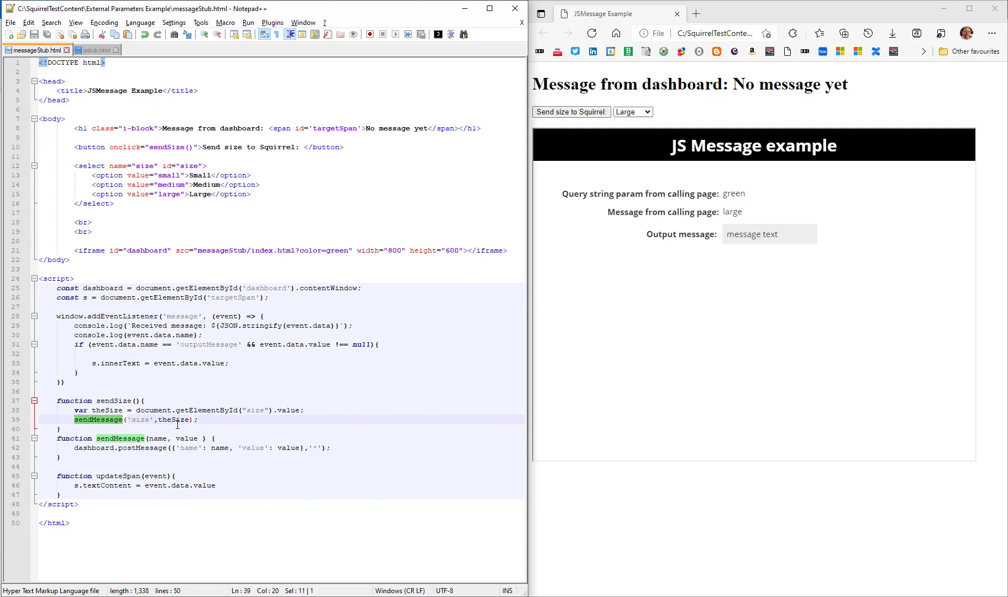
click(114, 441)
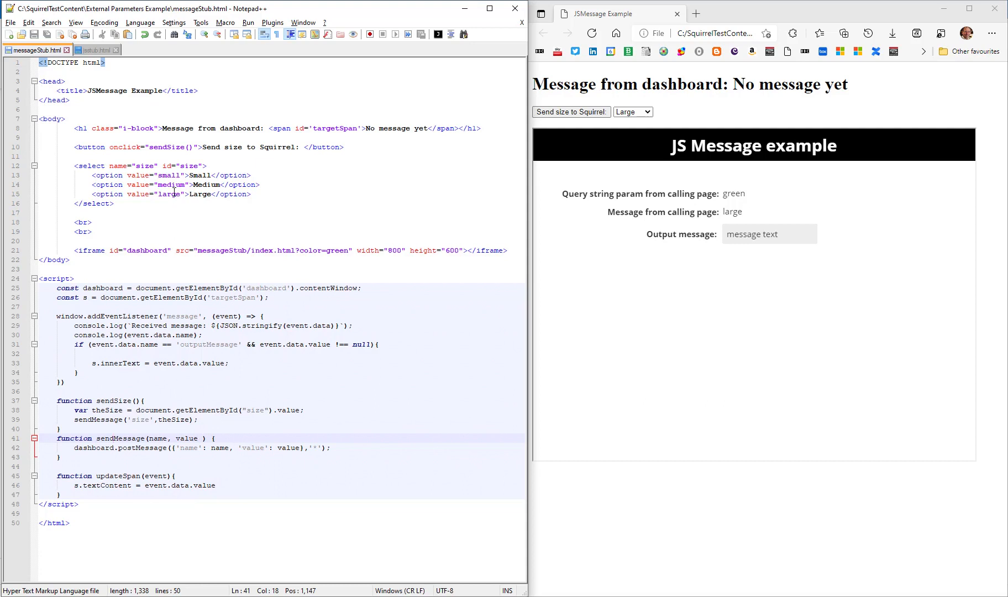
double_click(95, 448)
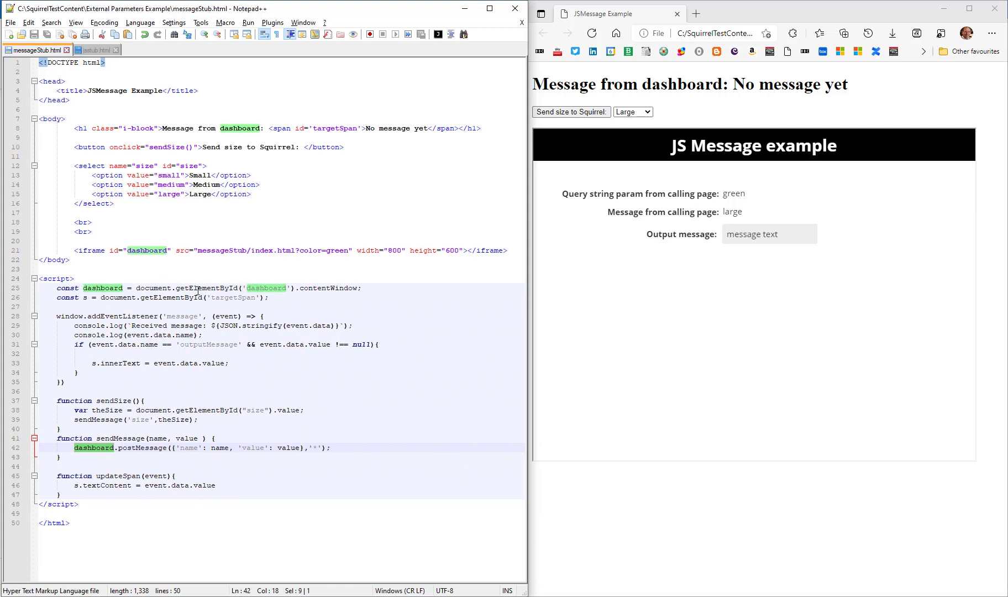
click(161, 240)
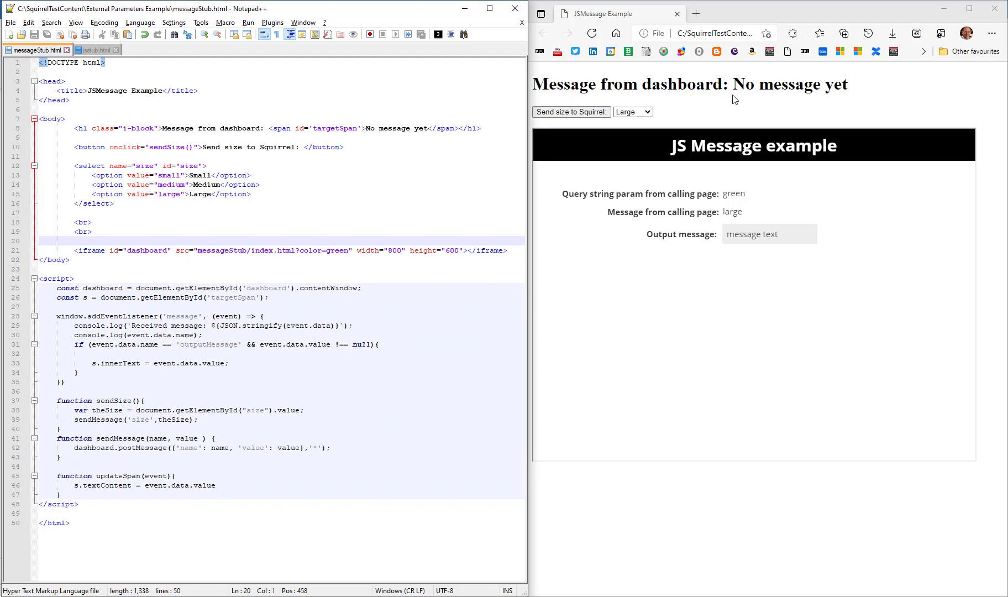
- Send the output message 12345 from the embedded dashboard to the calling page
click(755, 234)
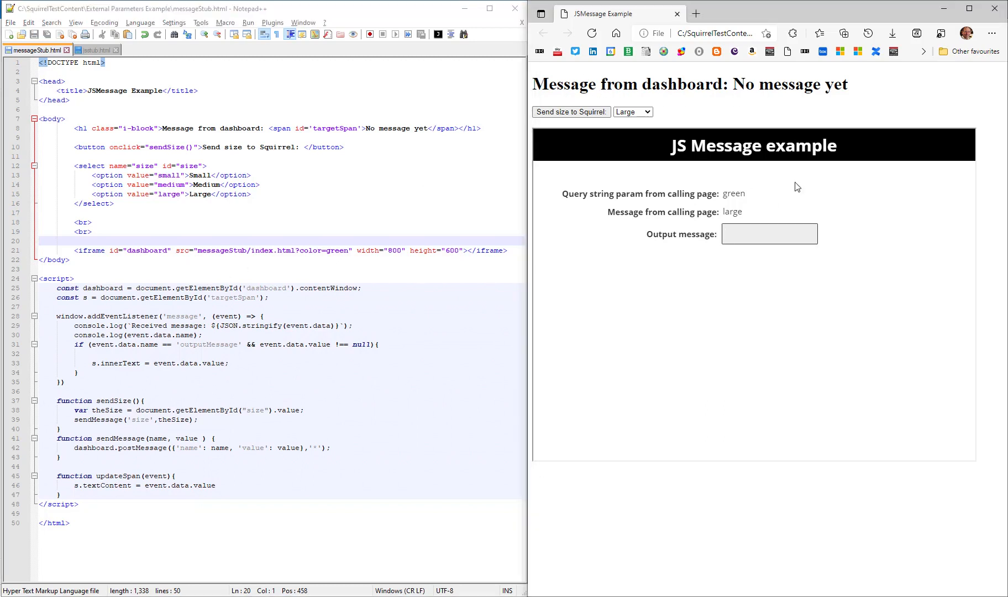
text(12345)
key(Return)
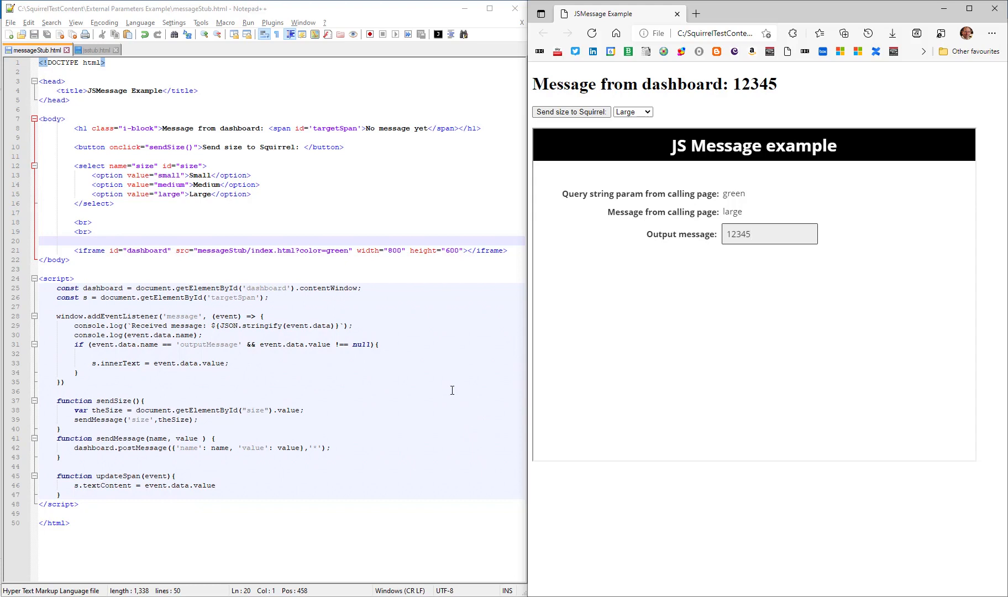
- Examine the message event listener, its outputMessage check, and how it writes the received value into the targetSpan element
drag(56, 317, 121, 375)
click(283, 310)
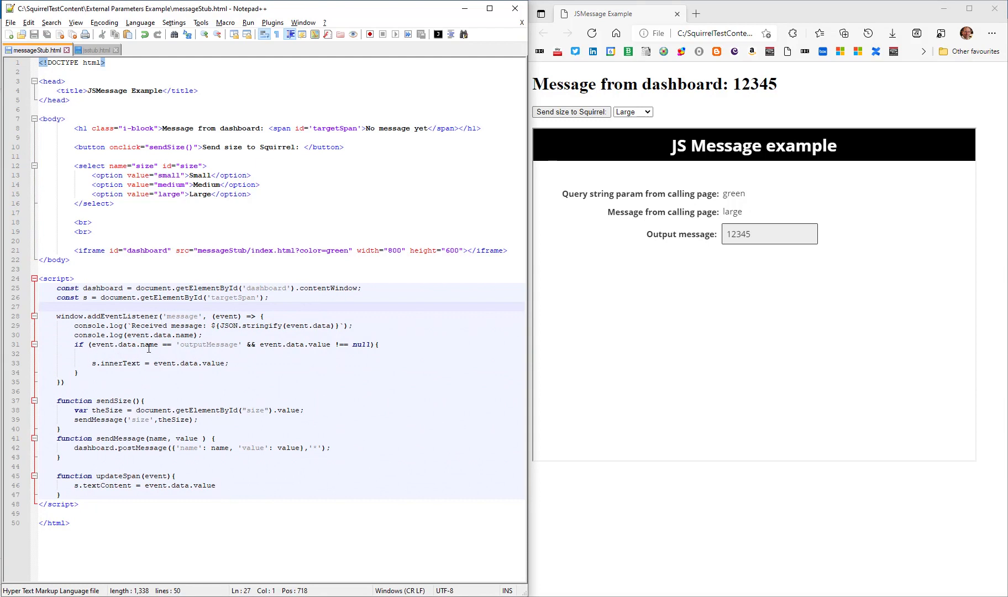
double_click(205, 344)
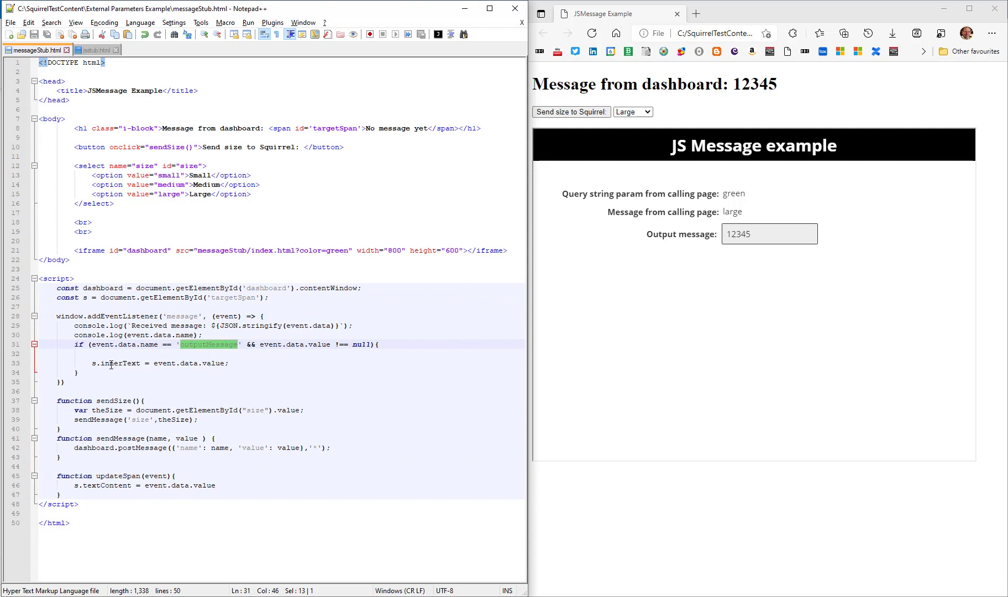
click(94, 363)
drag(105, 297, 258, 297)
drag(272, 129, 453, 138)
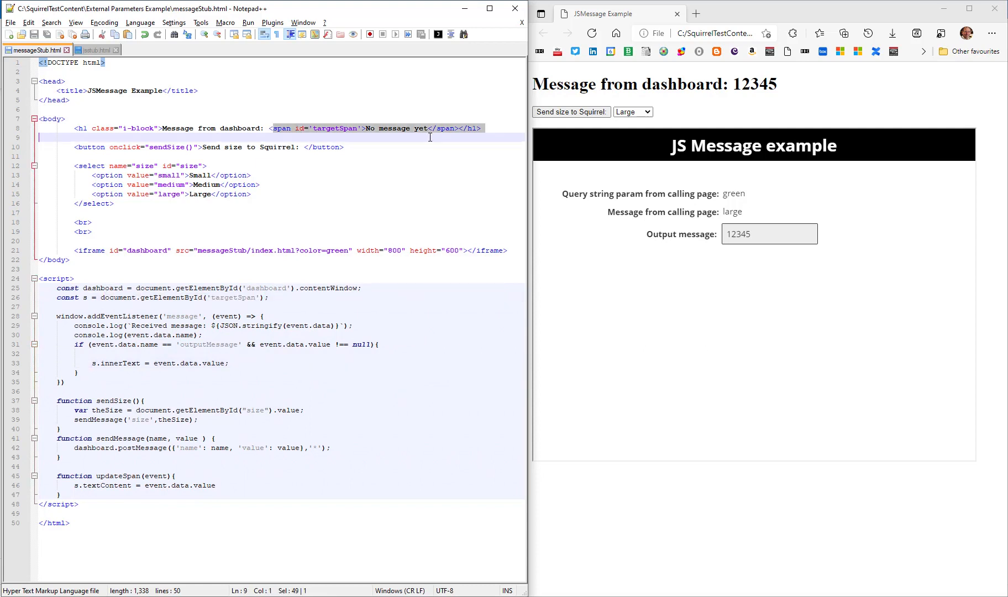
click(128, 363)
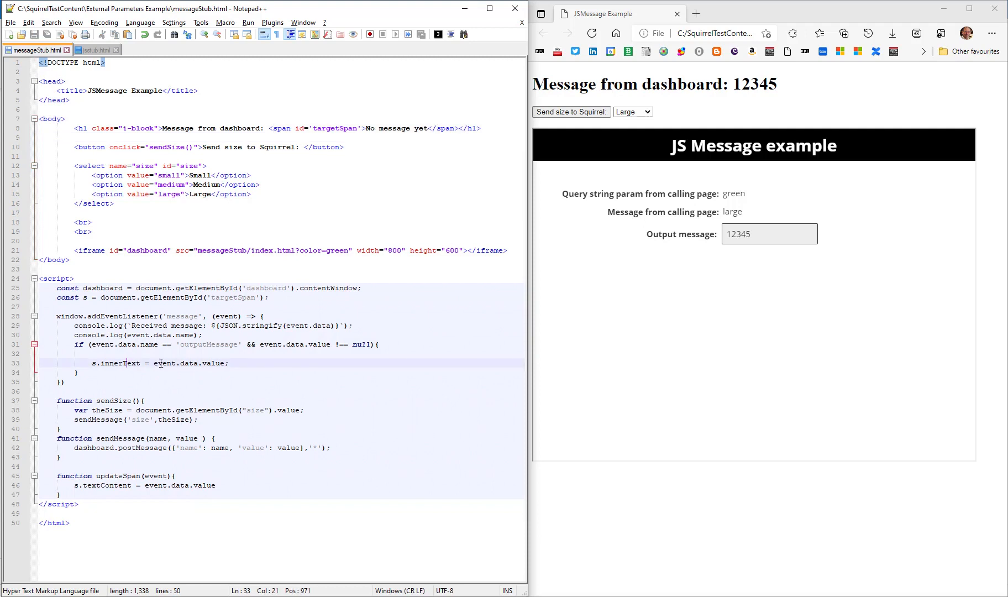